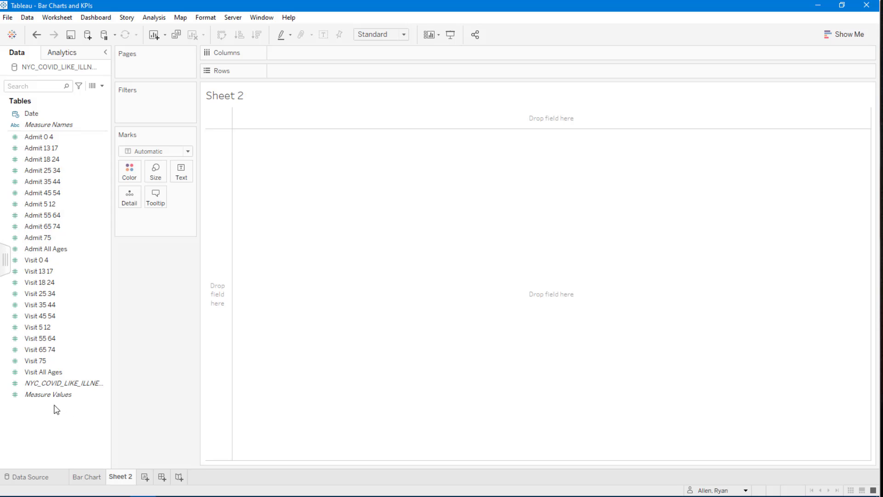
Place Measure Values on Rows to build a single stacked bar of all measures.
{"action": "left_click", "coordinate": [52, 396]}
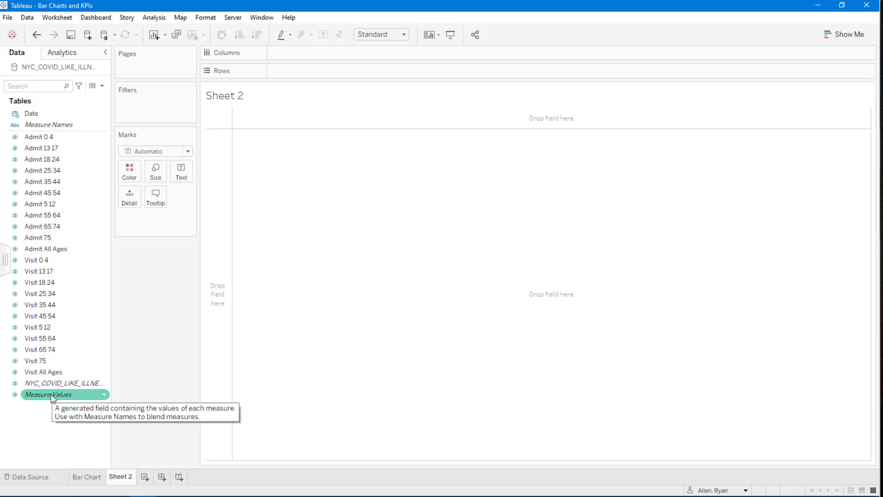
{"action": "left_click", "coordinate": [60, 122], "text": "ctrl"}
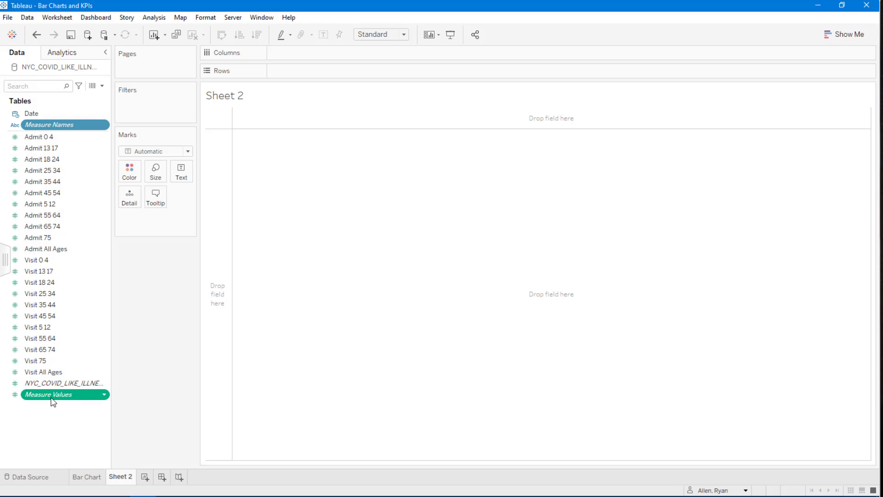
{"action": "mouse_move", "coordinate": [53, 402]}
{"action": "left_click", "coordinate": [55, 435]}
{"action": "left_click_drag", "start_coordinate": [51, 403], "coordinate": [313, 75]}
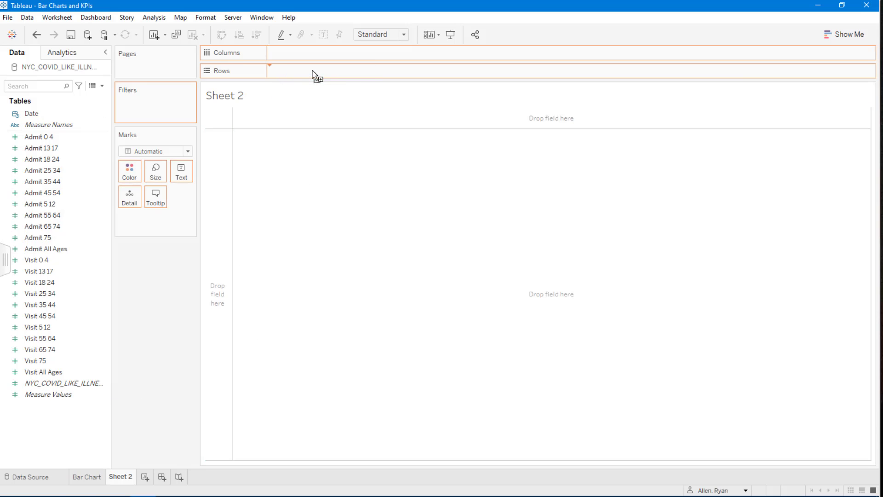
{"action": "left_click_drag", "start_coordinate": [316, 110], "coordinate": [233, 276]}
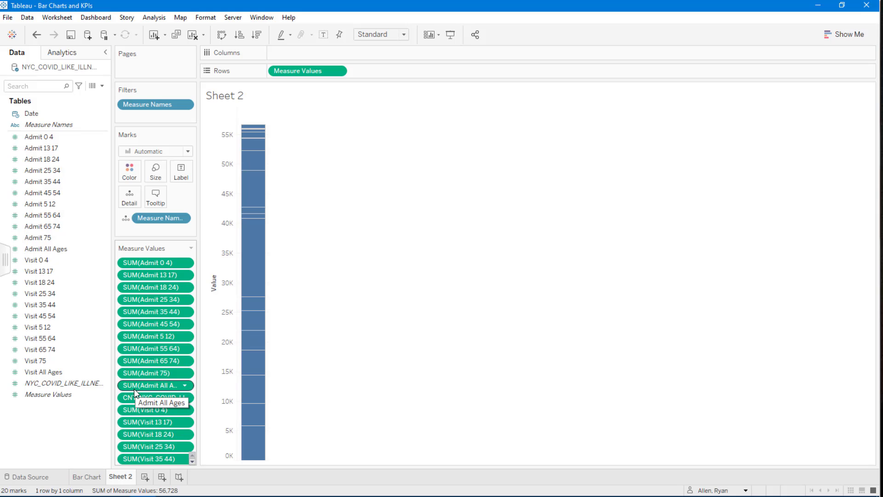
Edit the Measure Names filter to keep only Admit 13 17, Admit 18 24 and Admit 25 34.
{"action": "left_click", "coordinate": [160, 105]}
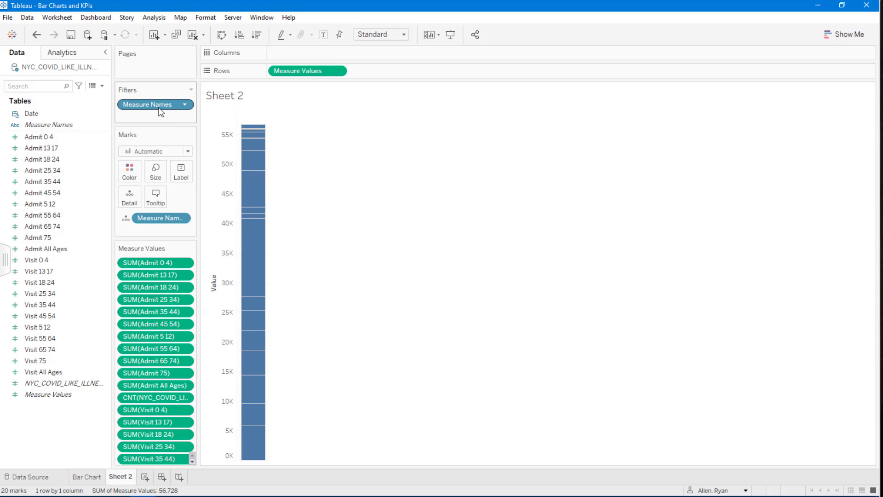
{"action": "right_click", "coordinate": [160, 112]}
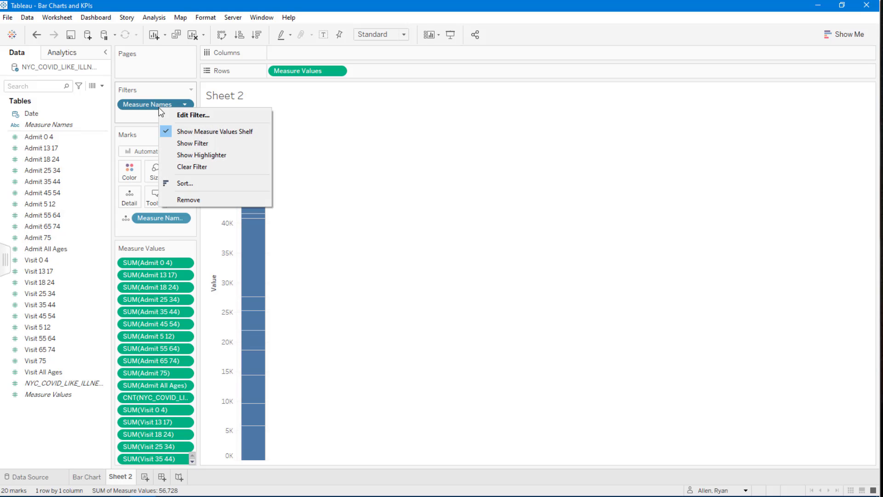
{"action": "left_click", "coordinate": [214, 116]}
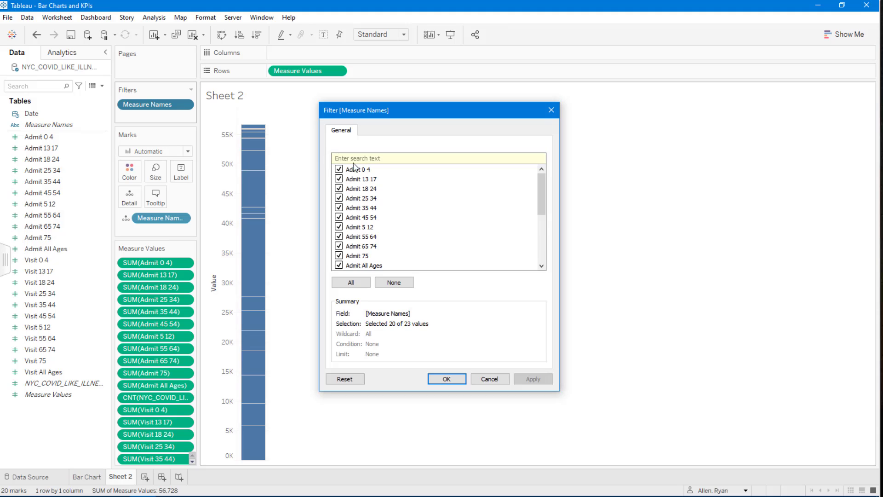
{"action": "left_click_drag", "start_coordinate": [542, 193], "coordinate": [543, 265]}
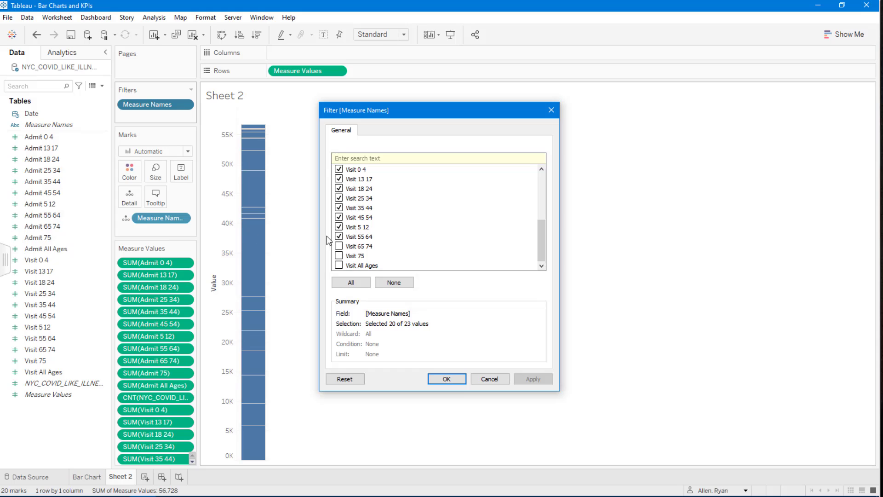
{"action": "left_click", "coordinate": [339, 227]}
{"action": "left_click", "coordinate": [340, 217]}
{"action": "left_click", "coordinate": [339, 217]}
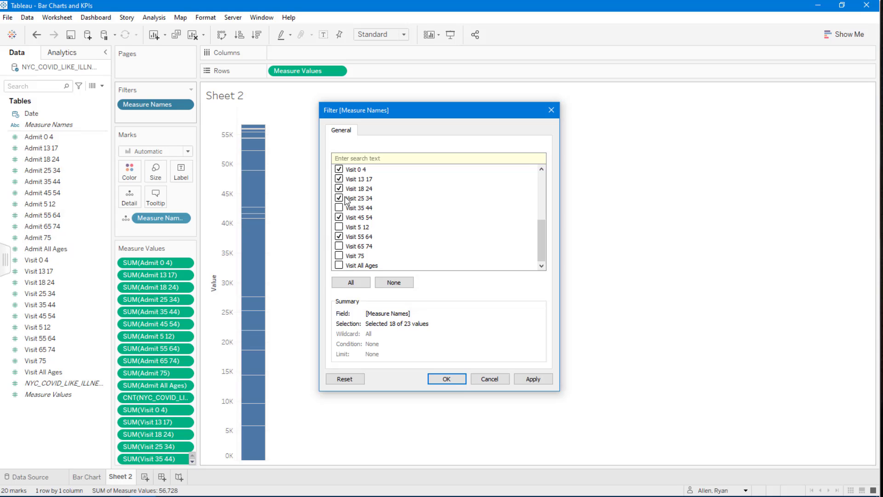
{"action": "left_click", "coordinate": [339, 207]}
{"action": "left_click", "coordinate": [339, 189]}
{"action": "left_click", "coordinate": [339, 179]}
{"action": "scroll", "coordinate": [363, 207], "scroll_direction": "up", "scroll_amount": 4}
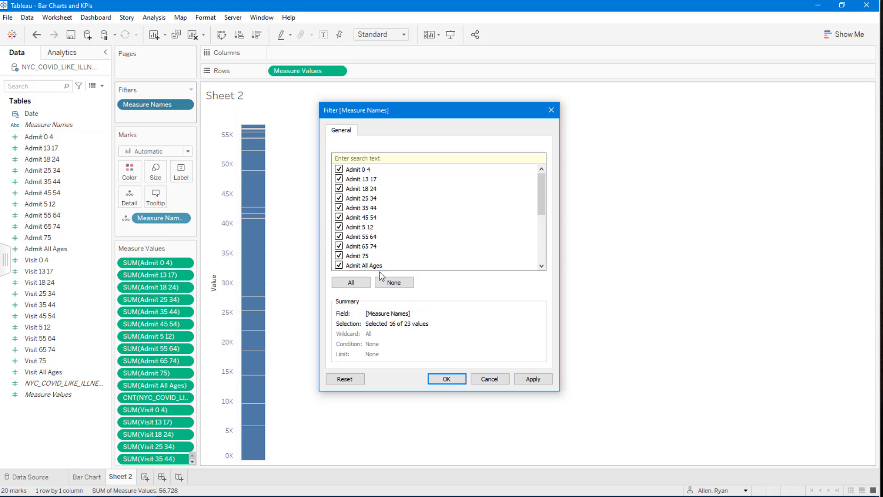
{"action": "left_click", "coordinate": [394, 282]}
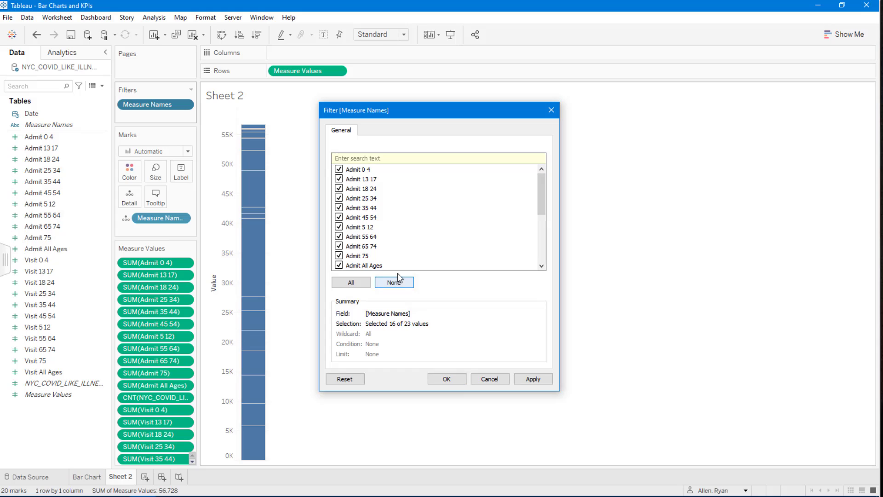
{"action": "left_click", "coordinate": [340, 179]}
{"action": "left_click", "coordinate": [339, 189]}
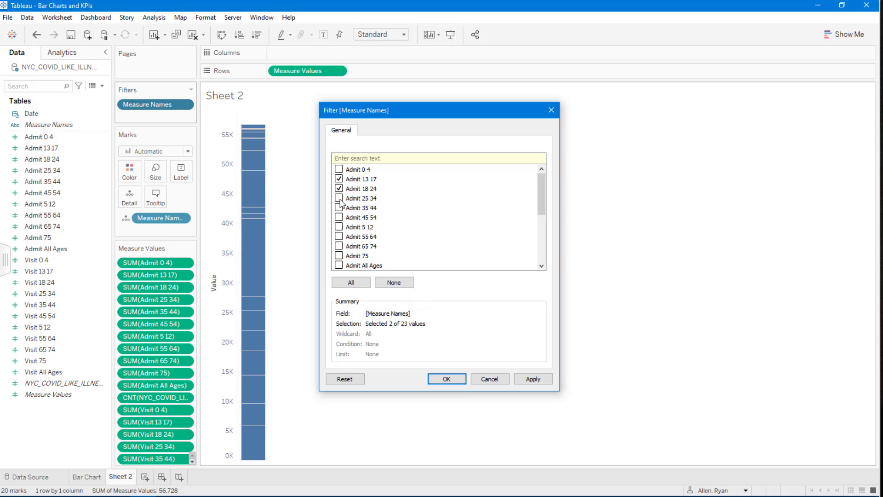
{"action": "left_click", "coordinate": [539, 377]}
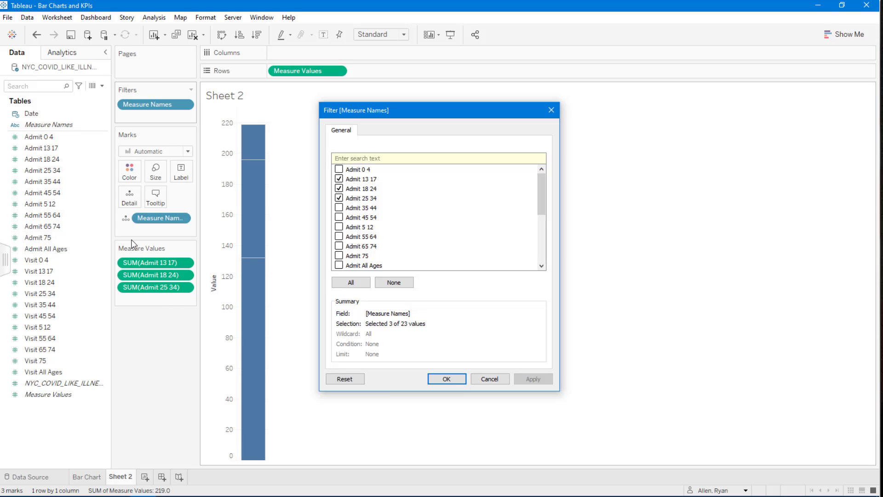
{"action": "left_click", "coordinate": [453, 380]}
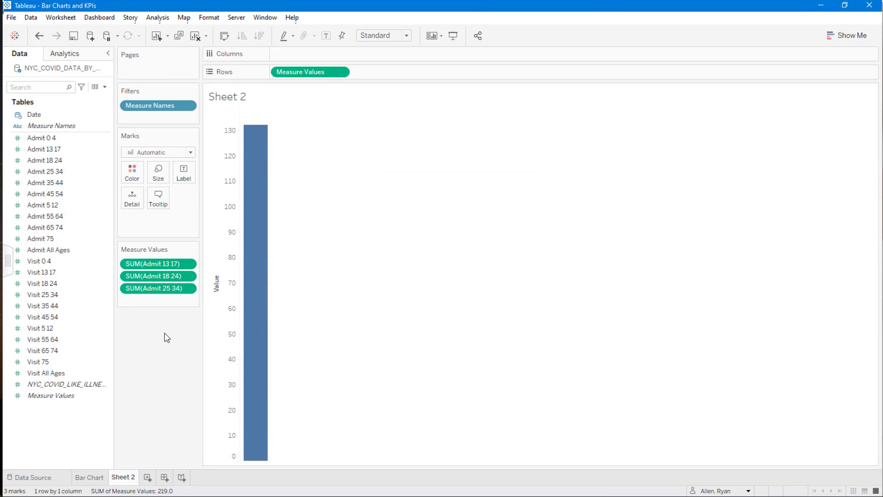
Add Admit 0 4 to the Measure Values shelf.
{"action": "left_click", "coordinate": [55, 140]}
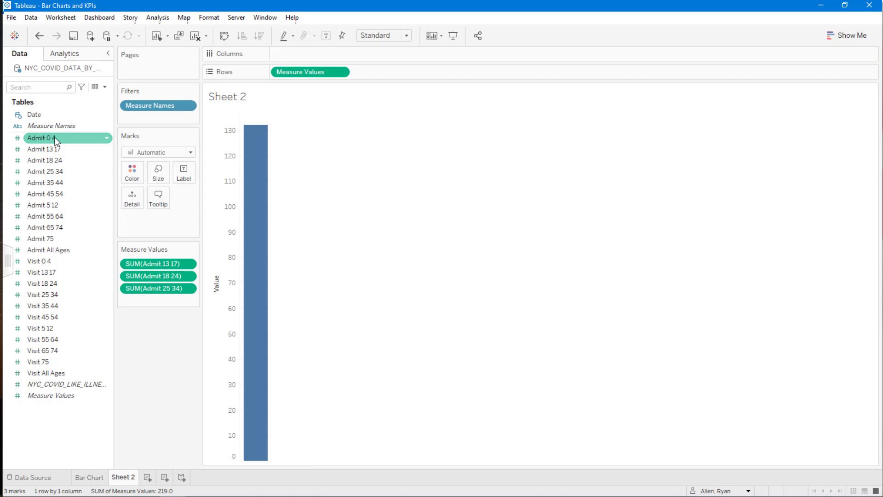
{"action": "mouse_move", "coordinate": [55, 140]}
{"action": "left_mouse_down"}
{"action": "mouse_move", "coordinate": [96, 207]}
{"action": "mouse_move", "coordinate": [154, 262]}
{"action": "left_mouse_up"}
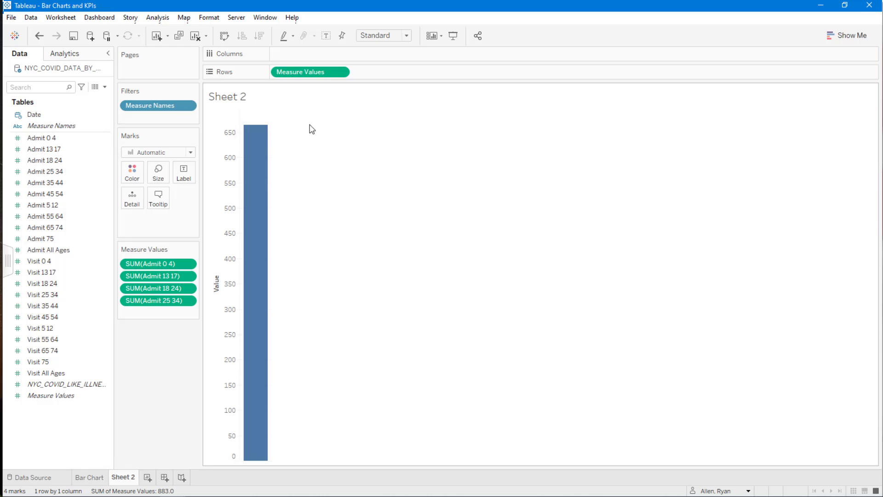
Swap rows and columns, then place Measure Names on Rows to get one horizontal bar per measure.
{"action": "left_click", "coordinate": [311, 73]}
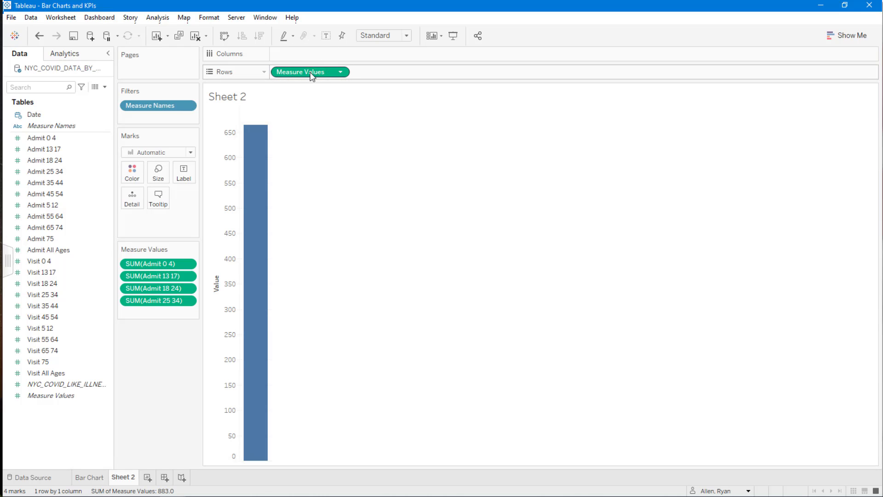
{"action": "left_click", "coordinate": [225, 37]}
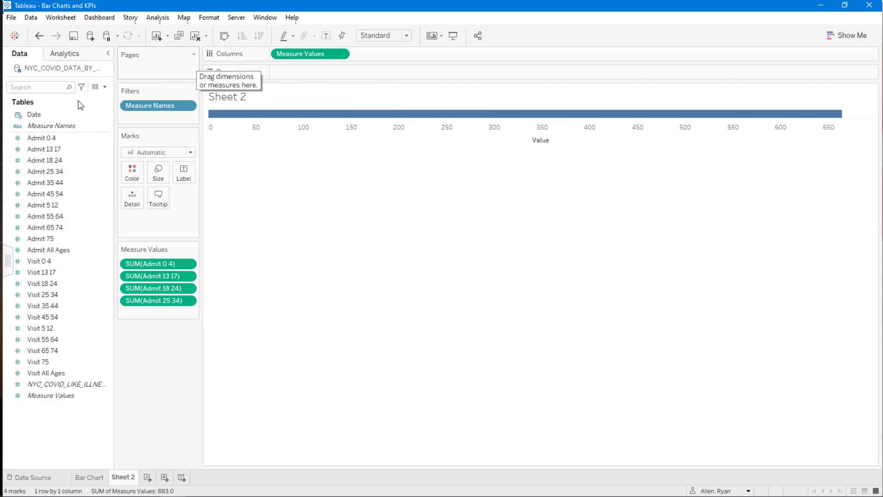
{"action": "left_click_drag", "start_coordinate": [56, 131], "coordinate": [304, 77]}
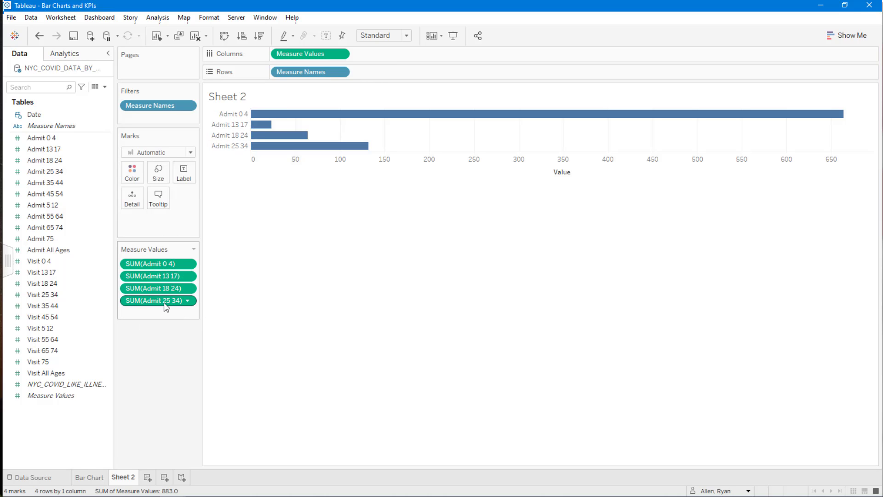
Add Admit 35 44 to the Measure Values shelf.
{"action": "key", "text": "ctrl"}
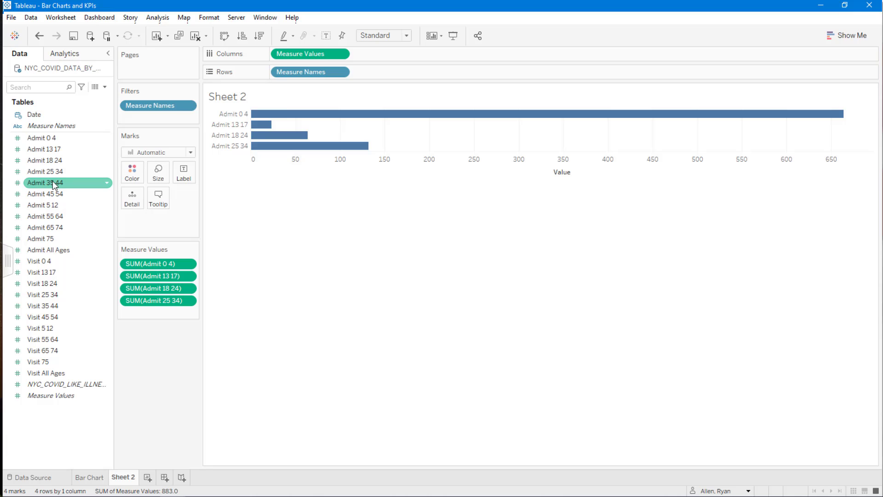
{"action": "left_click_drag", "start_coordinate": [55, 184], "coordinate": [172, 315]}
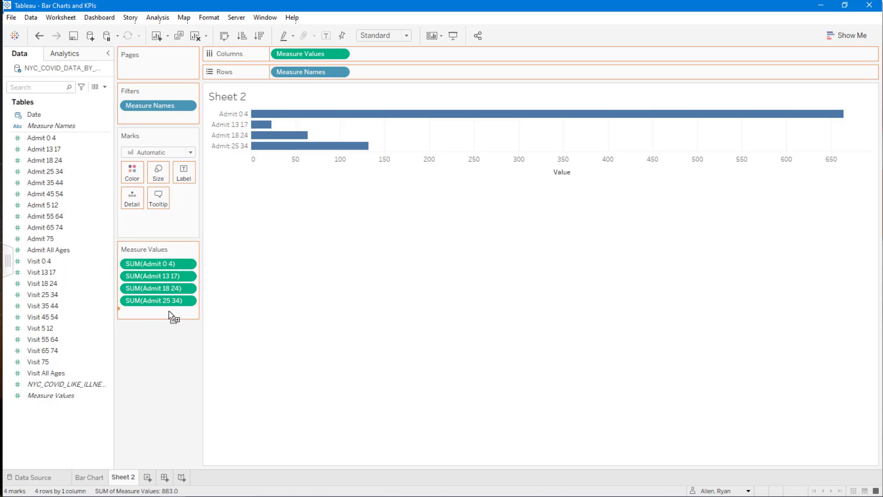
Edit the Measure Names filter to also include Admit 45 54, Admit 5 12, Admit 55 64, Admit 65 74 and Admit 75.
{"action": "right_click", "coordinate": [156, 104]}
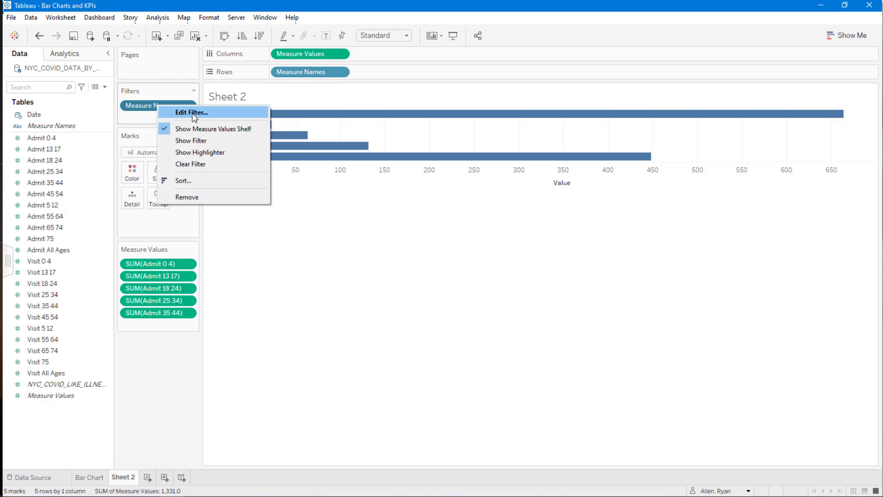
{"action": "left_click", "coordinate": [192, 113]}
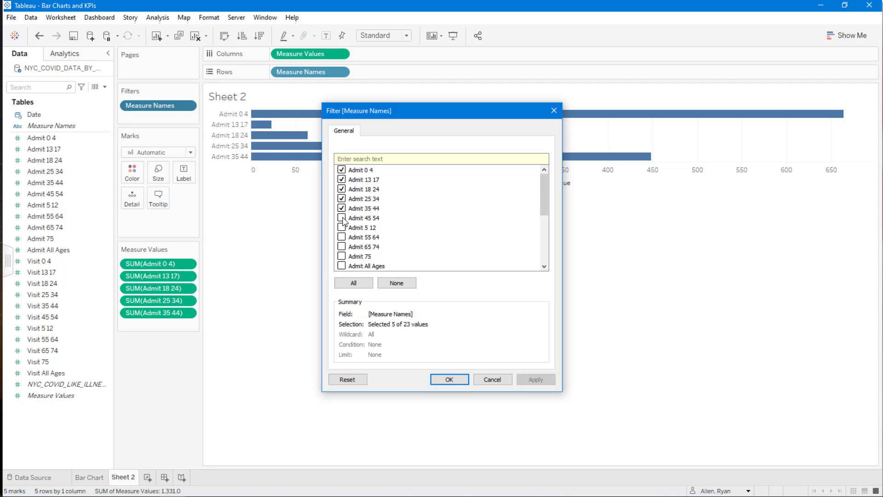
{"action": "left_click", "coordinate": [342, 218]}
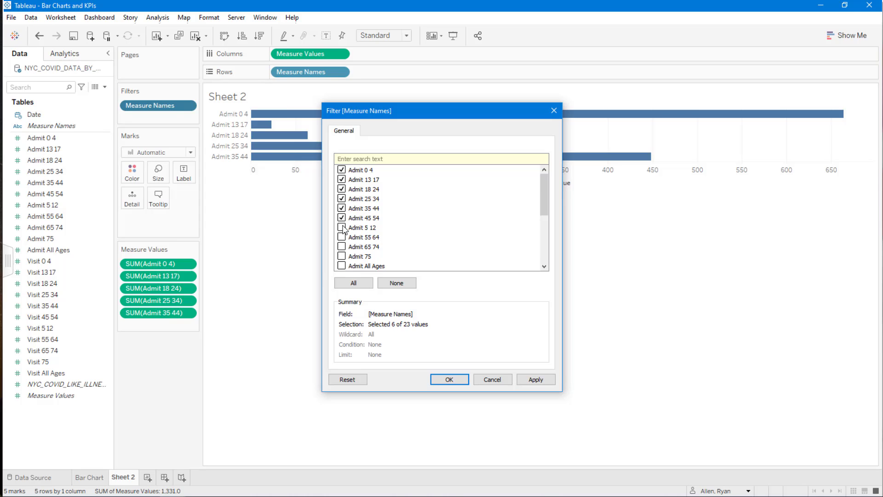
{"action": "left_click", "coordinate": [341, 228]}
{"action": "left_click", "coordinate": [342, 237]}
{"action": "left_click", "coordinate": [341, 247]}
{"action": "left_click", "coordinate": [341, 256]}
{"action": "left_click_drag", "start_coordinate": [546, 192], "coordinate": [538, 158]}
{"action": "left_click", "coordinate": [379, 268]}
{"action": "left_click", "coordinate": [534, 378]}
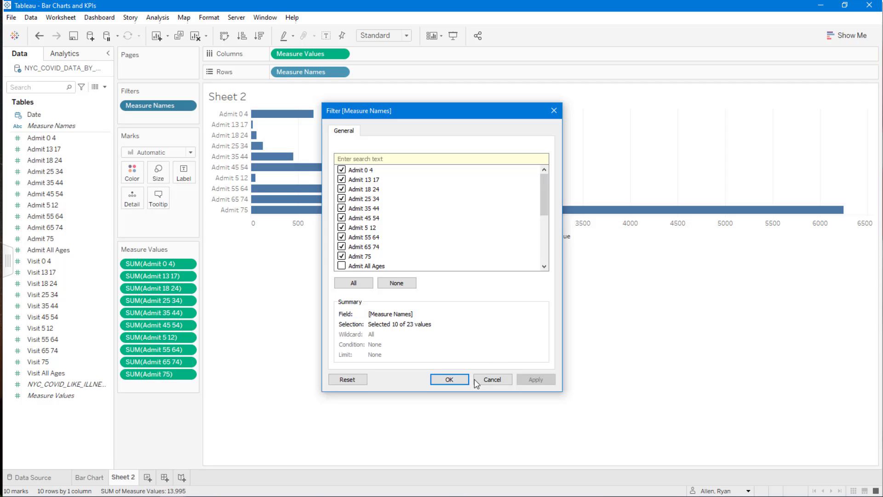
{"action": "left_click", "coordinate": [450, 380]}
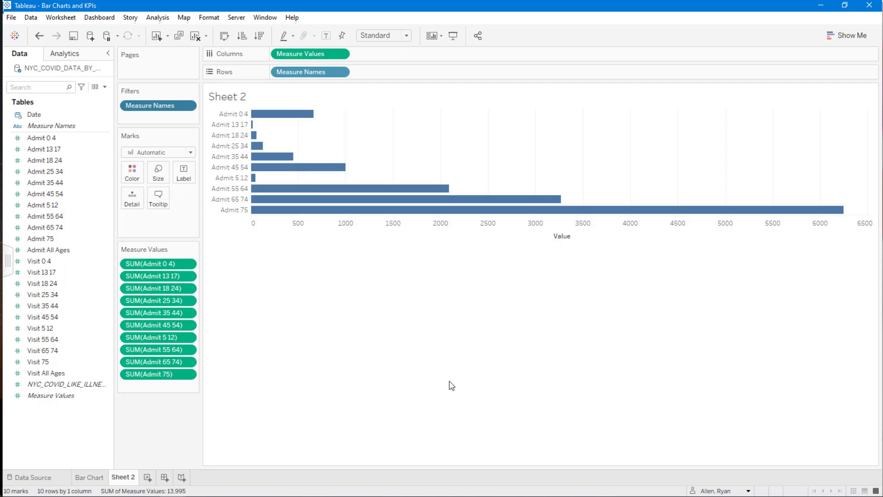
{"action": "left_click", "coordinate": [248, 218]}
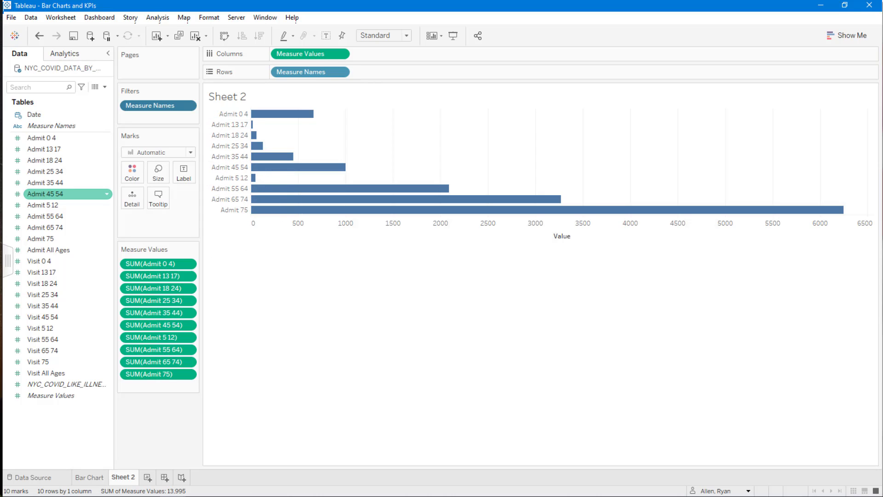
{"action": "left_click", "coordinate": [287, 265]}
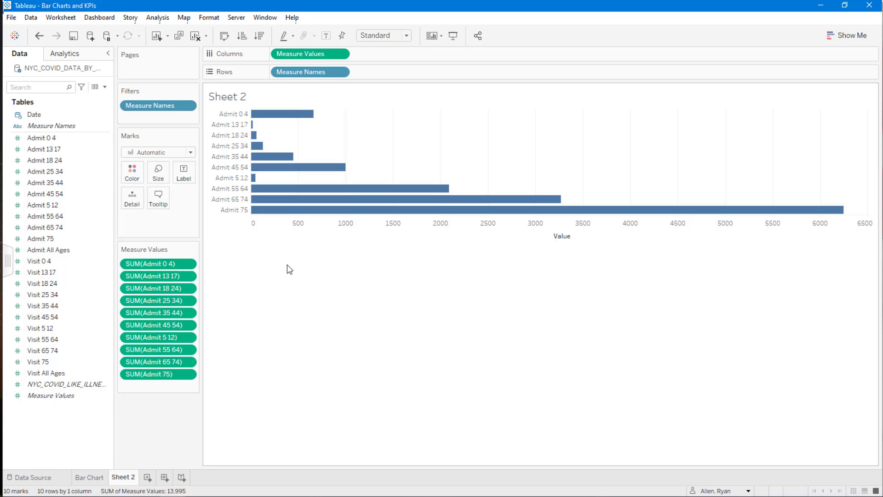
{"action": "left_click", "coordinate": [238, 115]}
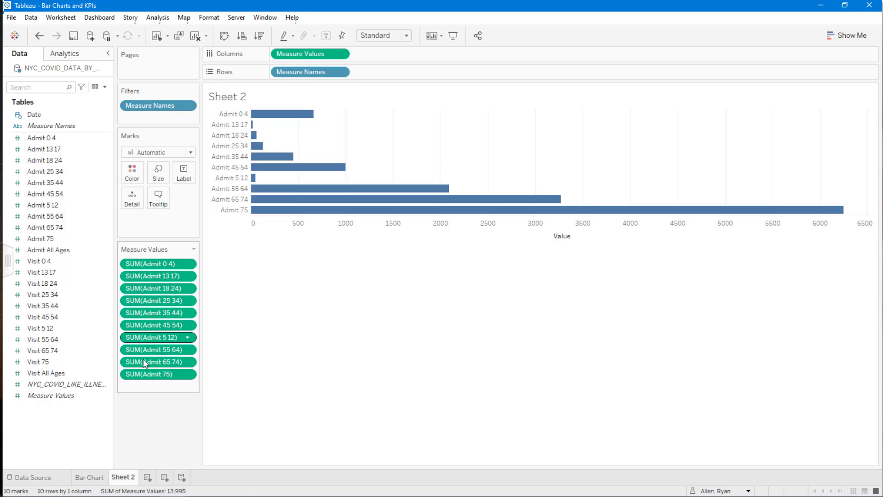
Move Admit 5 12 to second place among the Measure Values, and undo the reorder.
{"action": "key", "text": "ctrl"}
{"action": "key", "text": "ctrl"}
{"action": "left_click_drag", "start_coordinate": [159, 338], "coordinate": [161, 269]}
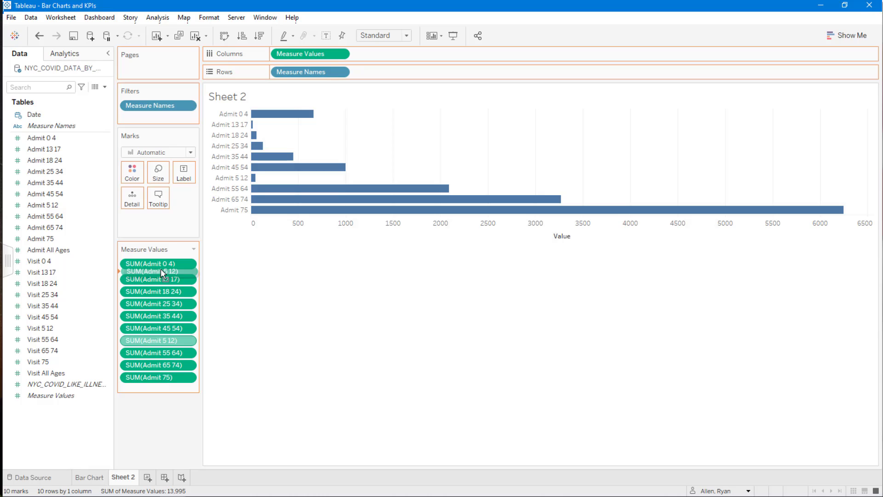
{"action": "left_click_drag", "start_coordinate": [161, 269], "coordinate": [161, 269]}
{"action": "left_click_drag", "start_coordinate": [161, 268], "coordinate": [162, 268]}
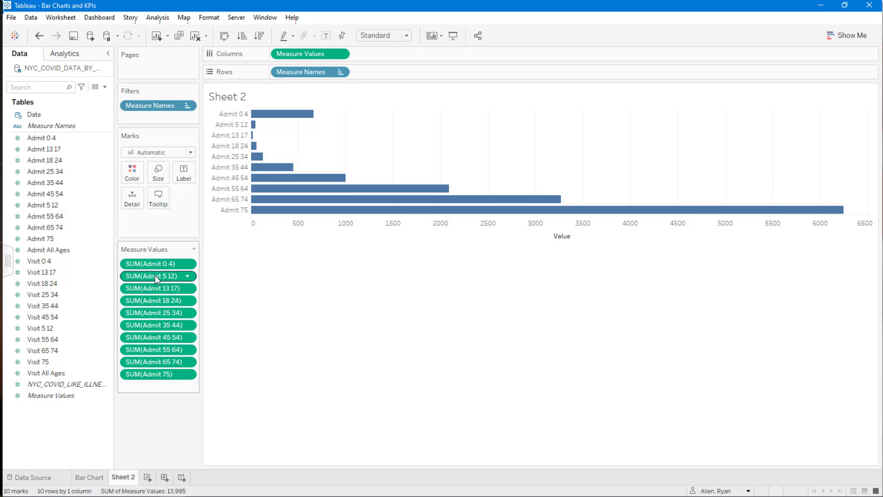
{"action": "left_click", "coordinate": [39, 36]}
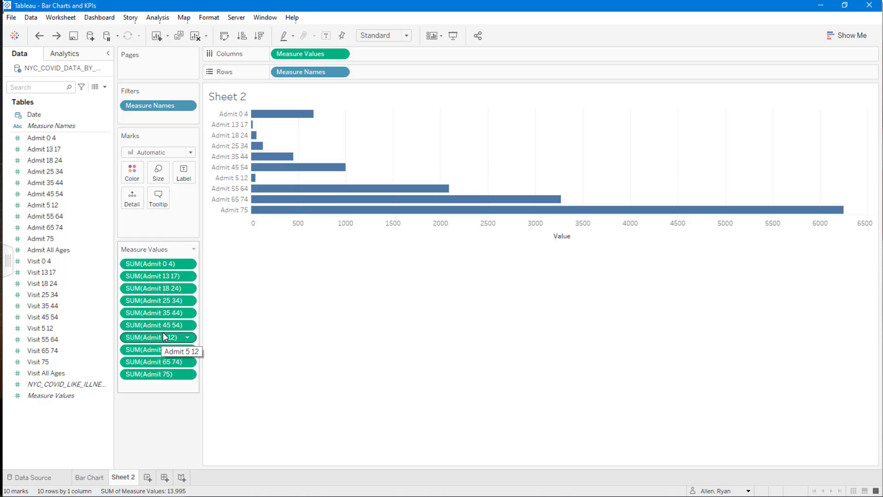
Drag Admit 5 12 onto the top of the Measure Values shelf, and undo the change.
{"action": "left_click_drag", "start_coordinate": [163, 332], "coordinate": [160, 266]}
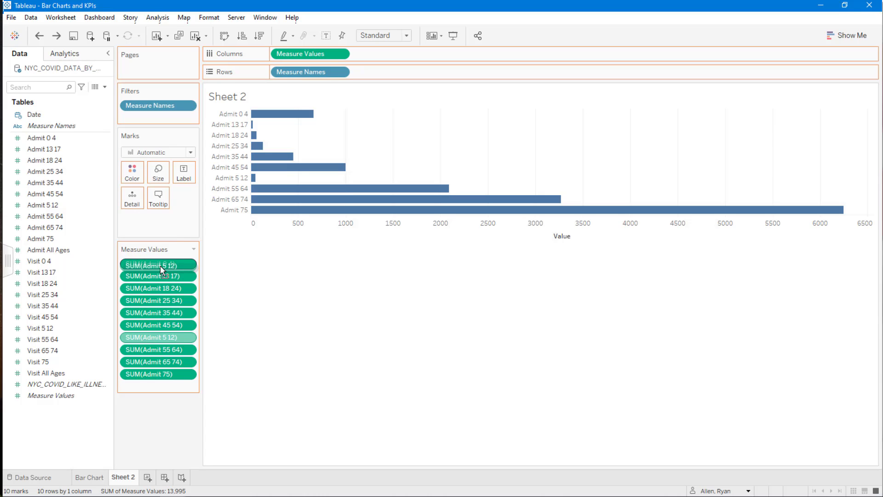
{"action": "left_click_drag", "start_coordinate": [160, 266], "coordinate": [160, 266]}
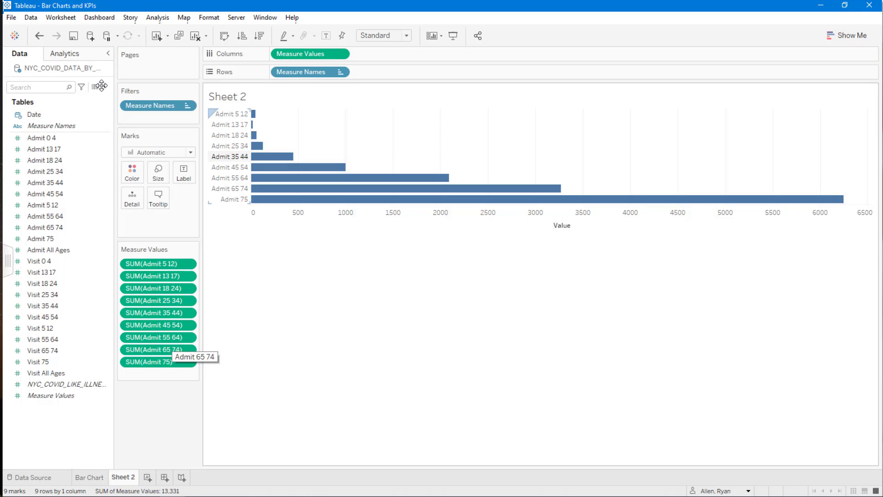
{"action": "left_click", "coordinate": [40, 36]}
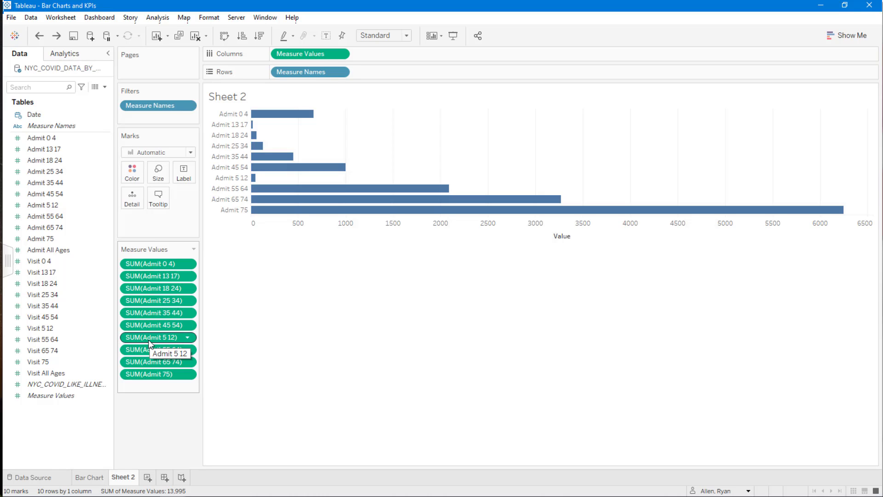
Move Admit 5 12 to second place in the chart, directly below Admit 0 4.
{"action": "left_click_drag", "start_coordinate": [149, 344], "coordinate": [235, 121]}
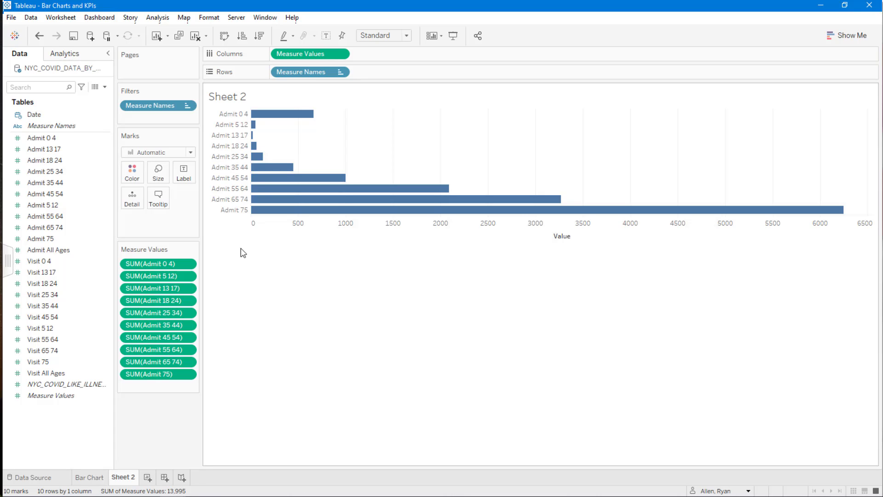
{"action": "left_click", "coordinate": [41, 239]}
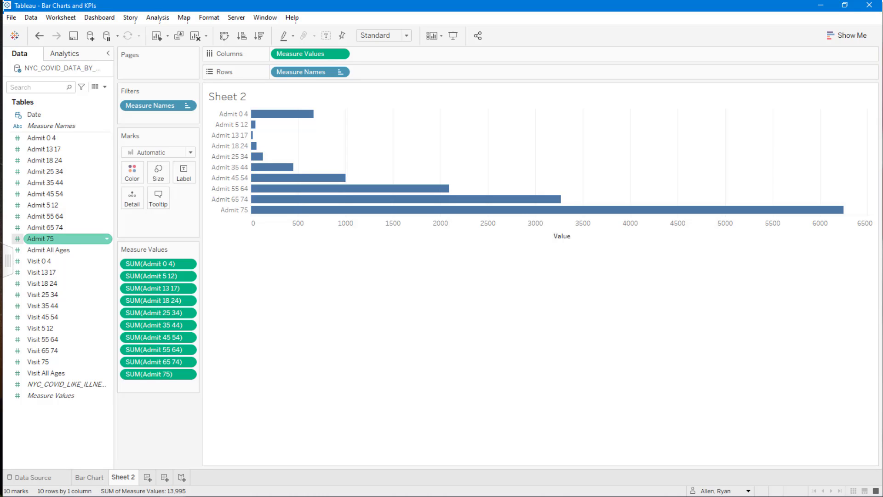
{"action": "left_click", "coordinate": [296, 356]}
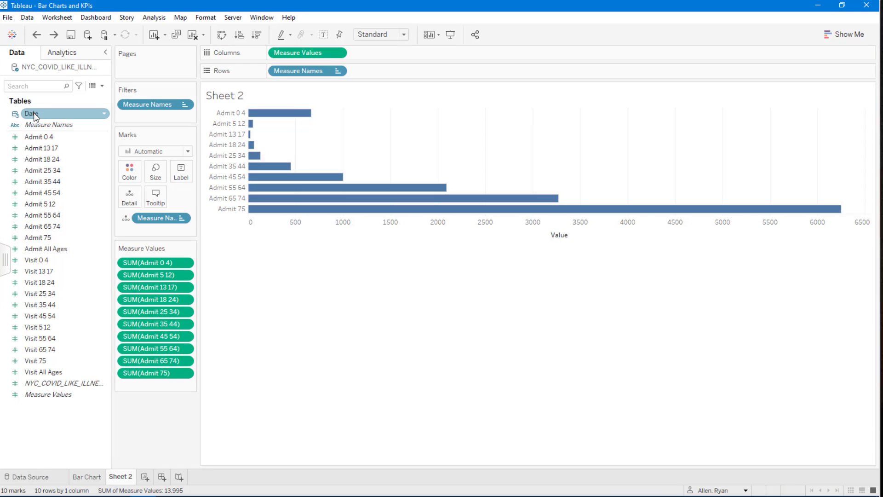
Color the bars by year by placing the Date field on Color.
{"action": "left_click", "coordinate": [38, 115]}
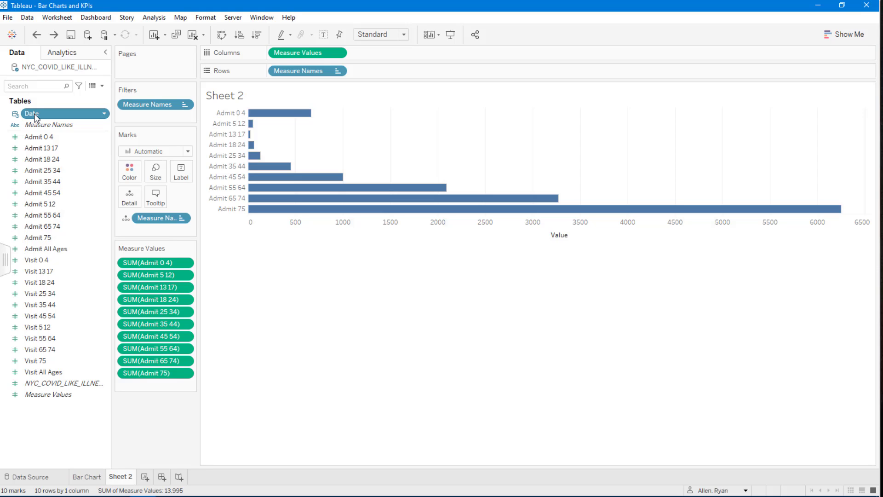
{"action": "left_click_drag", "start_coordinate": [35, 117], "coordinate": [129, 176]}
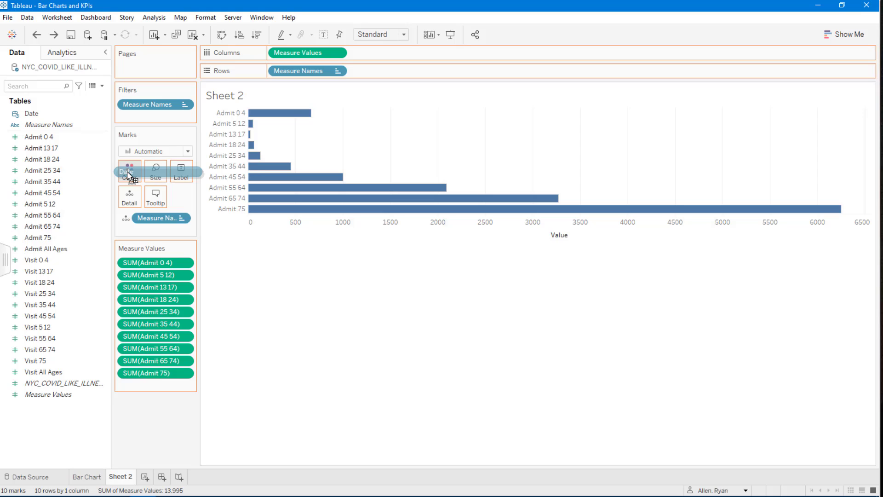
{"action": "left_click_drag", "start_coordinate": [127, 170], "coordinate": [128, 171]}
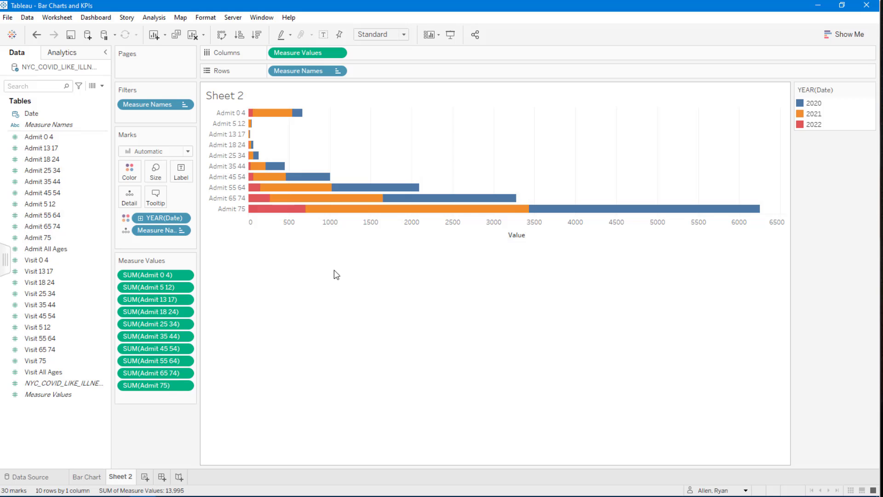
Swap rows and columns to turn the bars vertical, and set the view to Fit Width.
{"action": "left_click", "coordinate": [222, 36]}
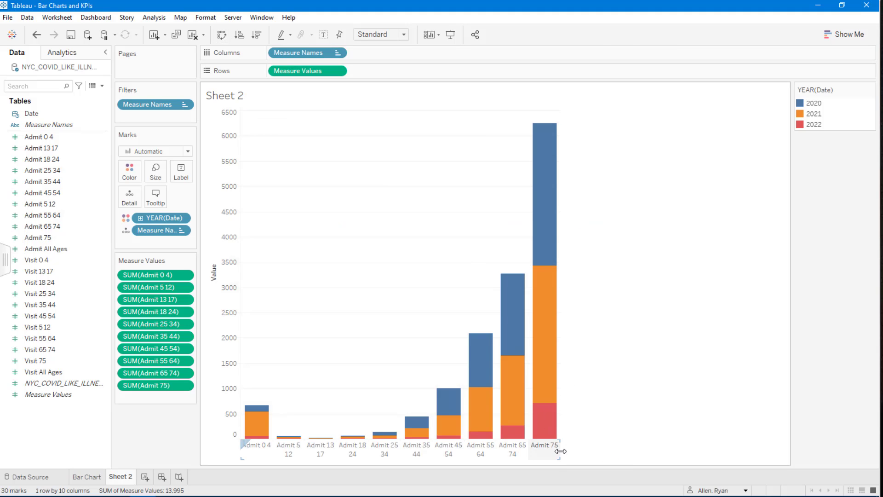
{"action": "left_click", "coordinate": [381, 37]}
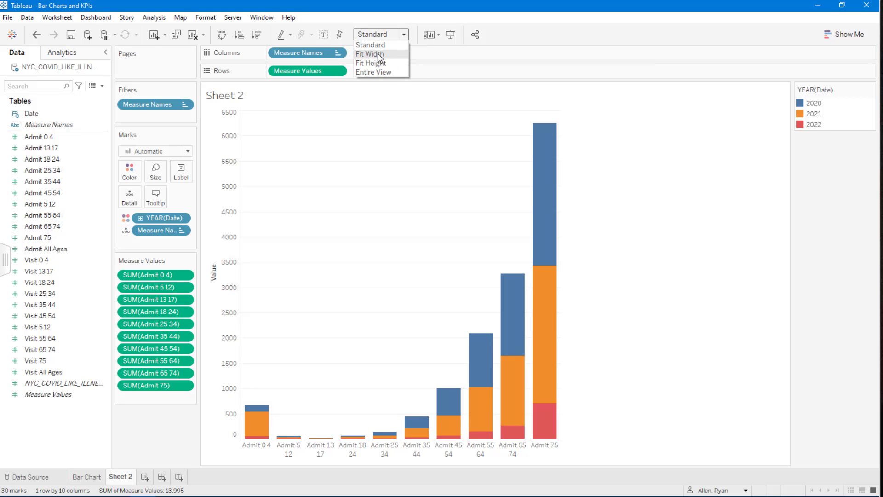
{"action": "left_click", "coordinate": [378, 54]}
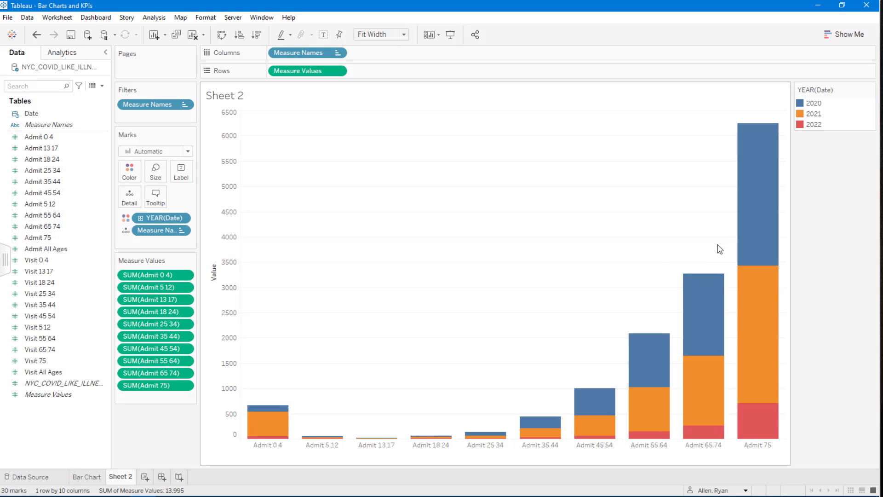
Rename the sheet as Stacked Bar Chart.
{"action": "double_click", "coordinate": [121, 477]}
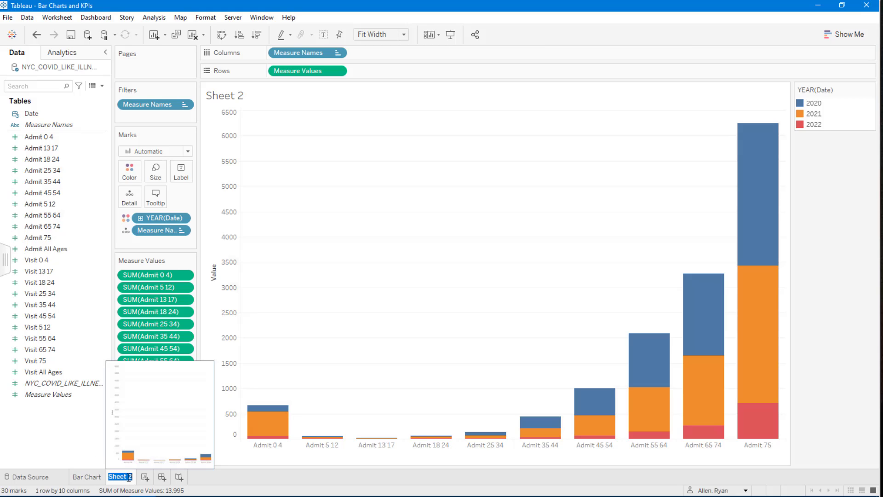
{"action": "type", "text": "Stacked Ba"}
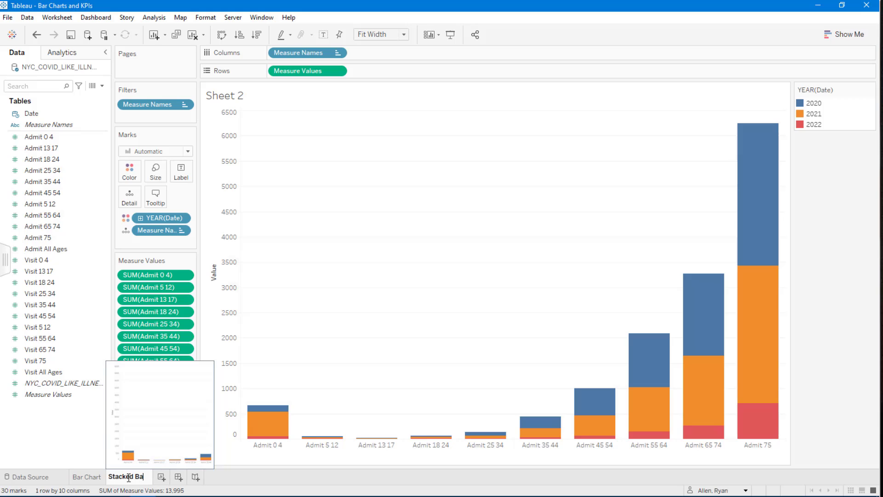
{"action": "type", "text": "r Chart"}
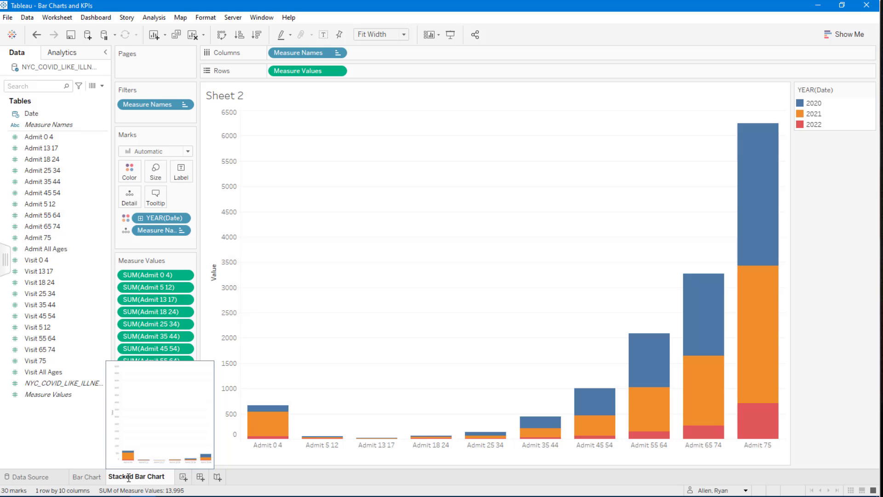